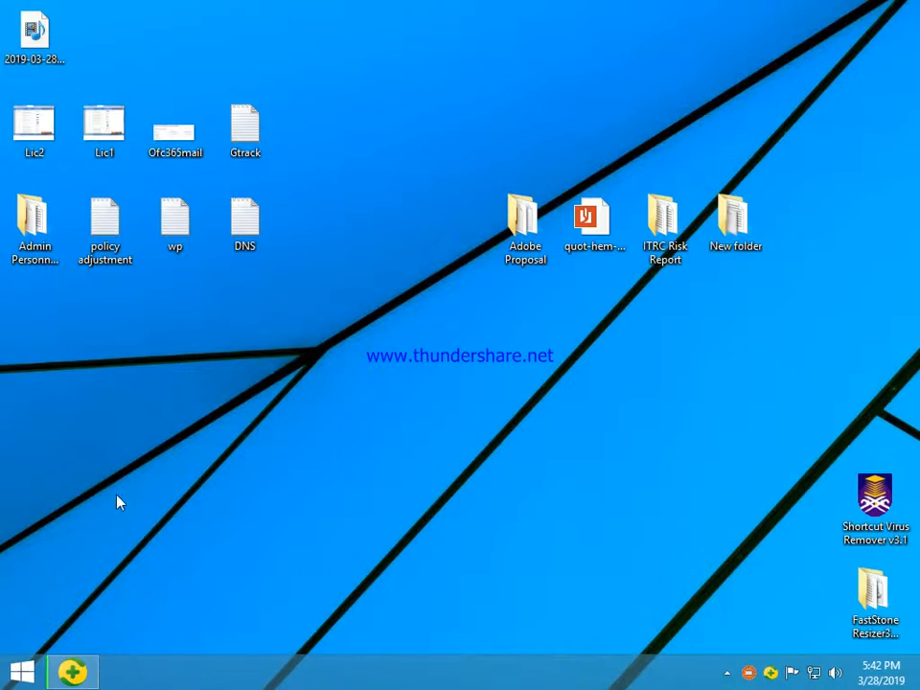
Open the RED BAND (F:) drive from This PC to check its contents, and close the window.
left_click(22, 672)
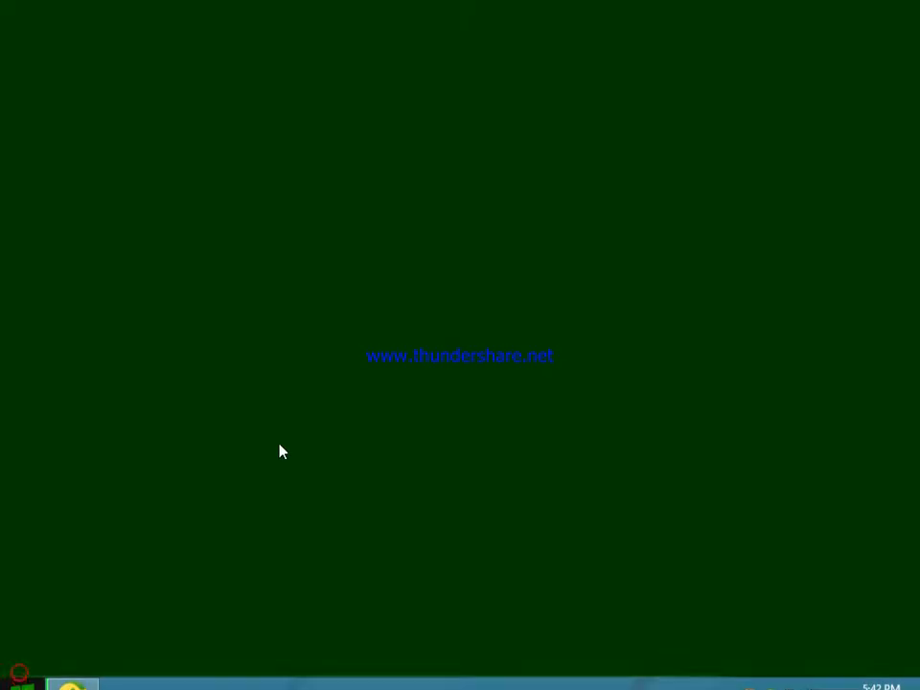
left_click(183, 337)
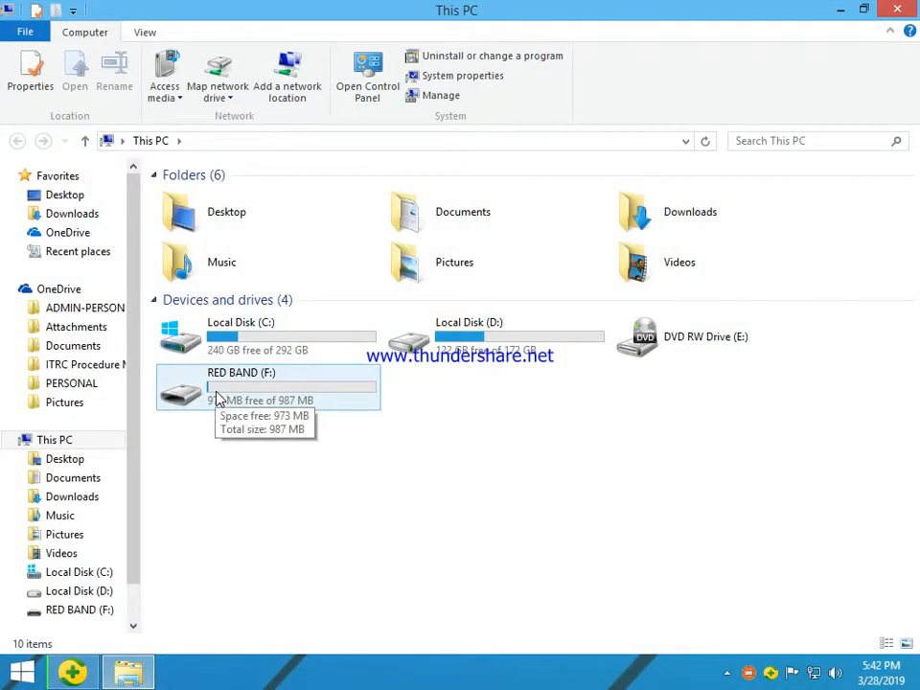
double_click(218, 398)
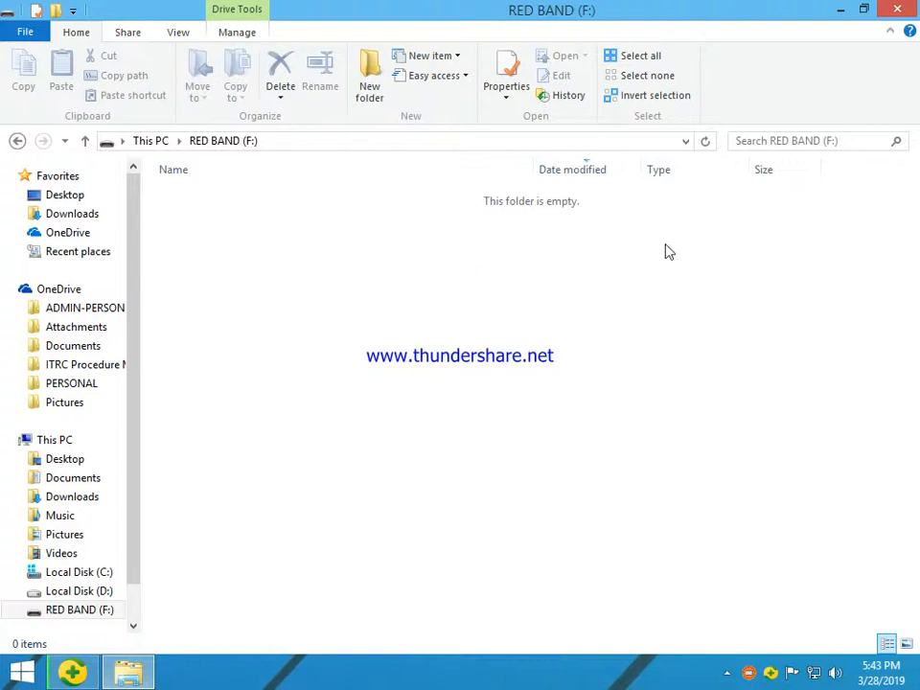
left_click(899, 11)
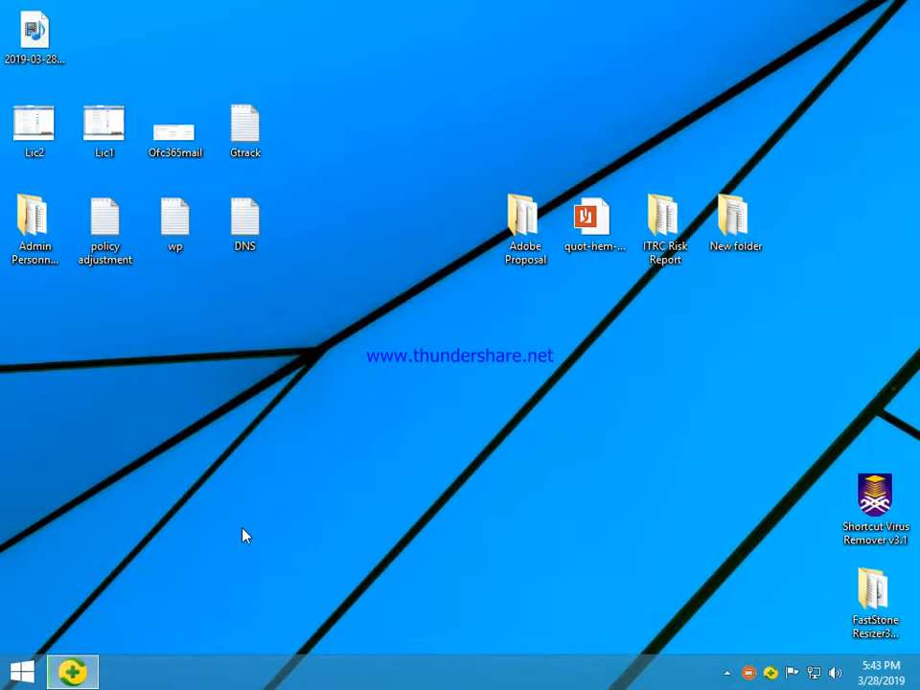
left_click(15, 669)
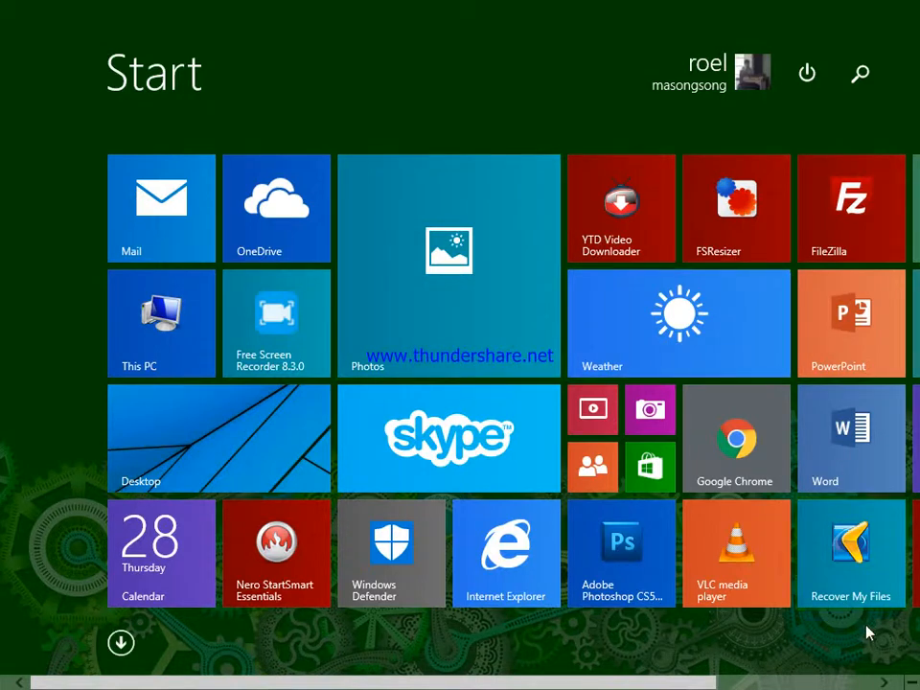
left_click(744, 469)
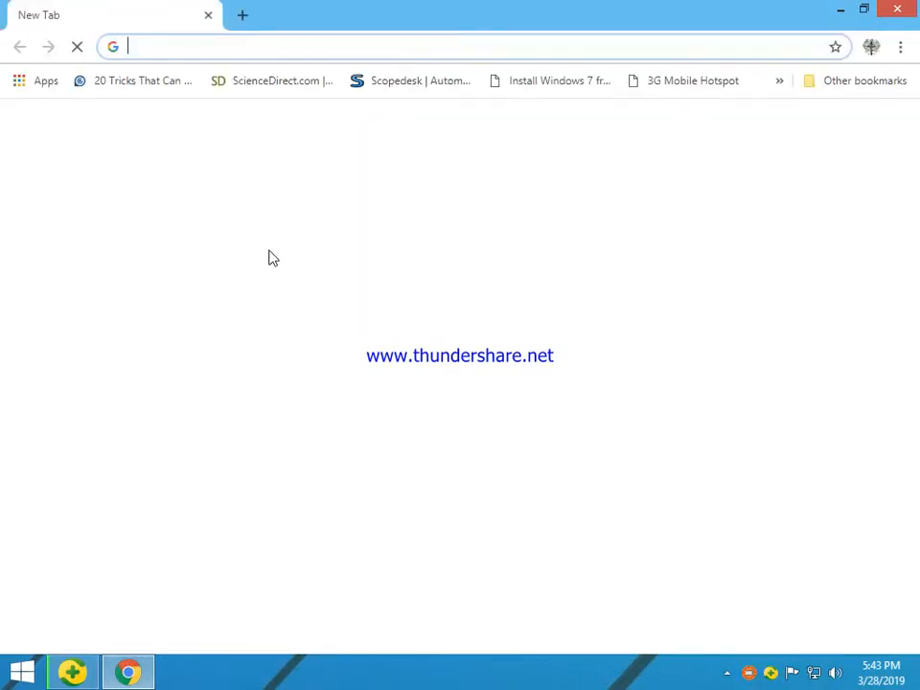
left_click(352, 367)
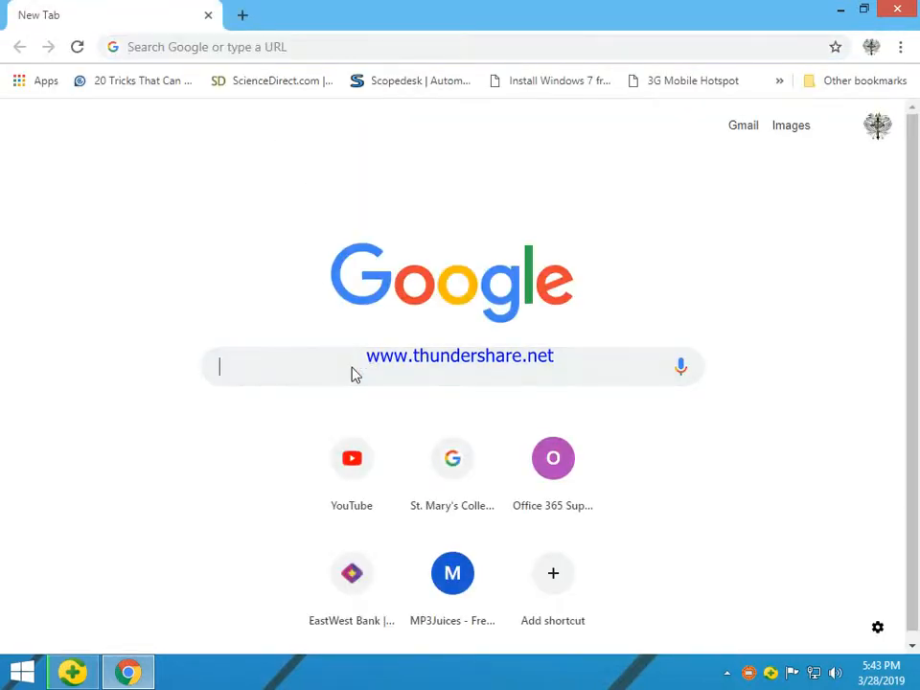
type("Recover")
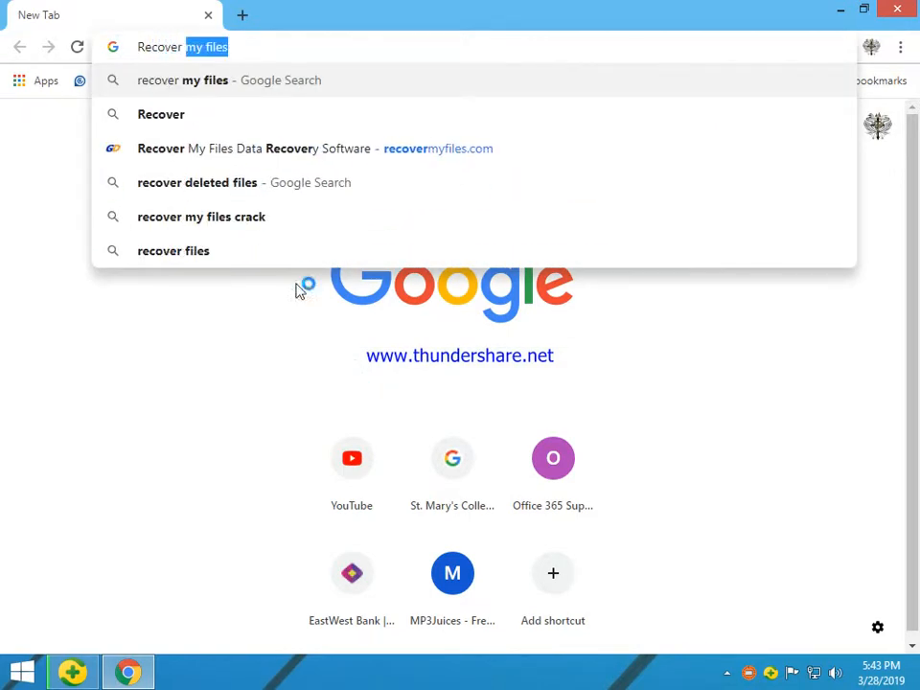
left_click(260, 84)
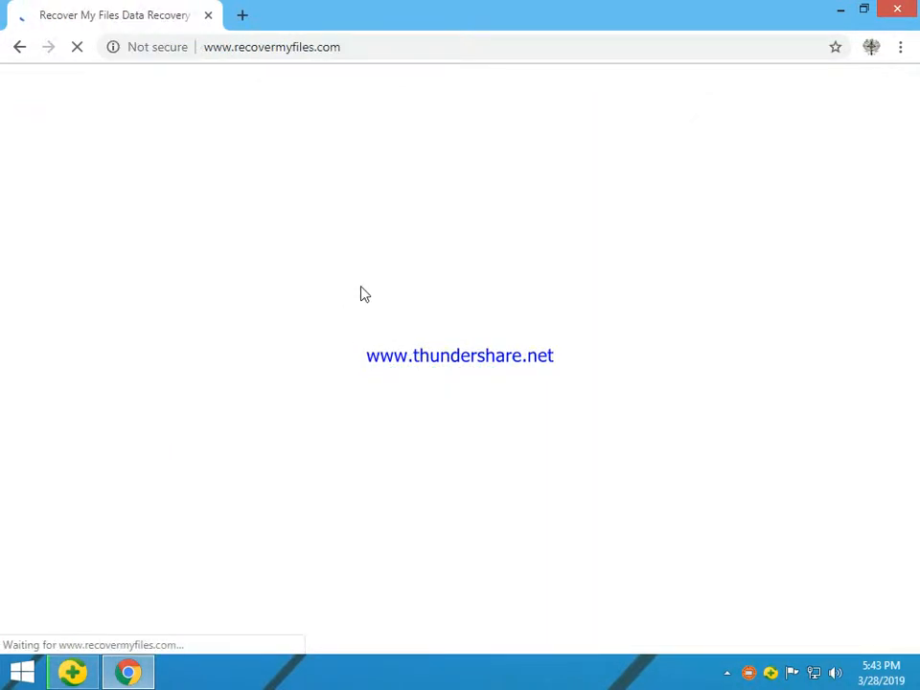
left_click(898, 11)
Launch Recover My Files and dismiss the Tip of the Day.
left_click(20, 673)
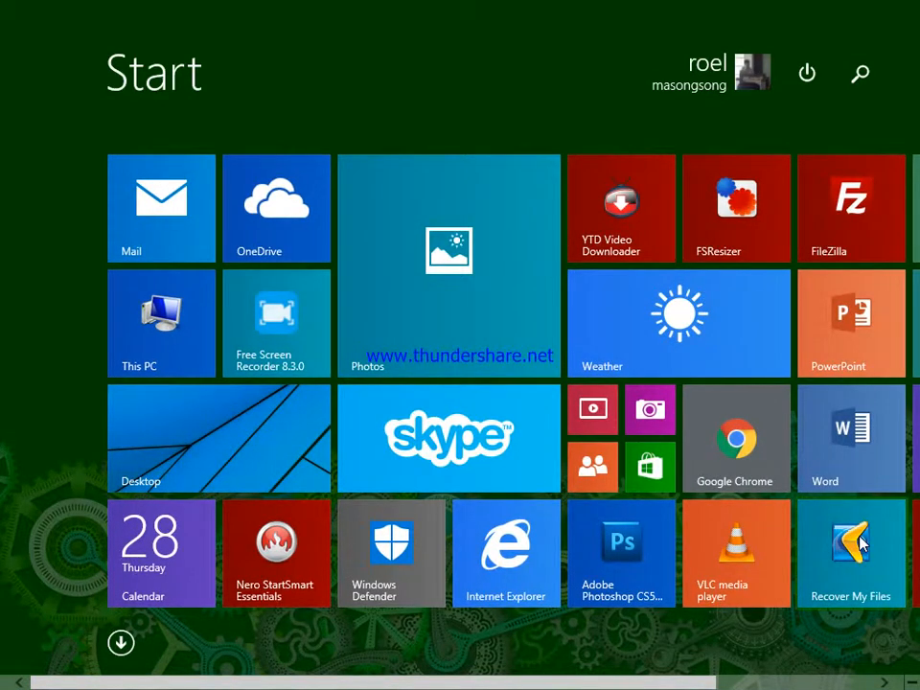
key("super")
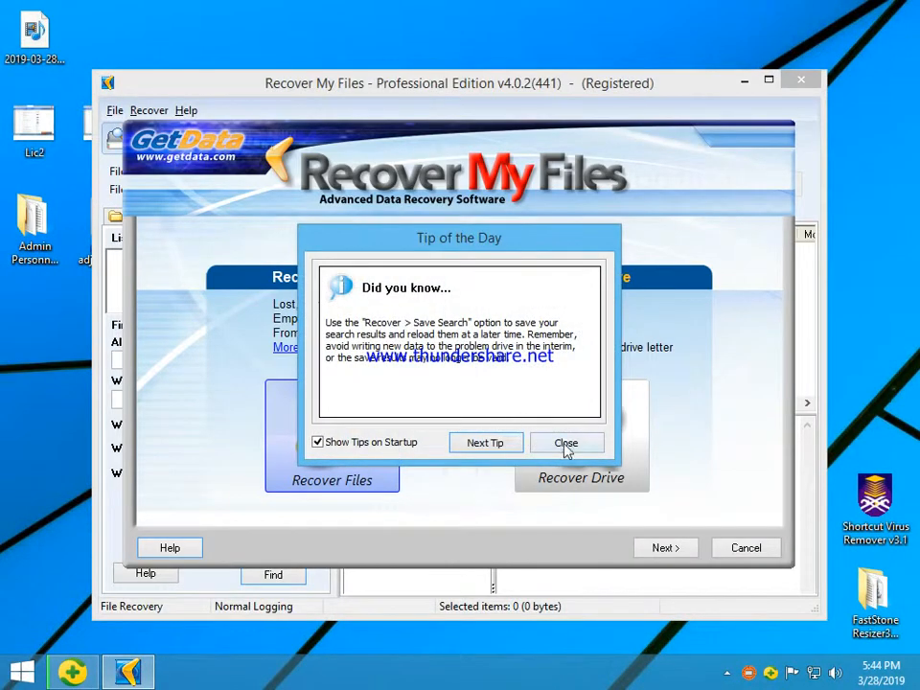
left_click(565, 443)
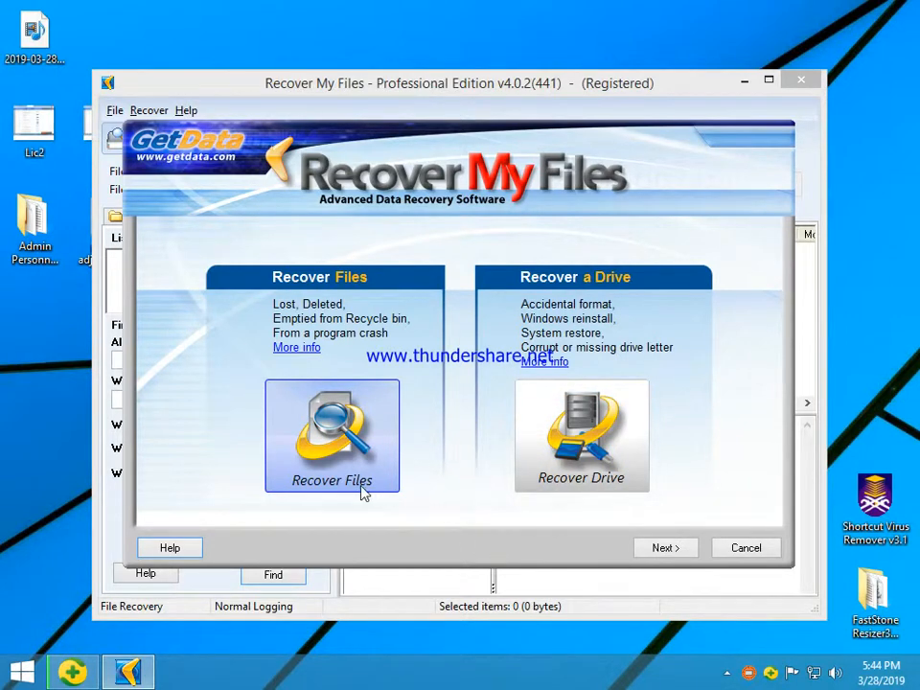
Run a Recover Files search on drive F: using the recommended "Search for deleted files" option.
left_click(577, 487)
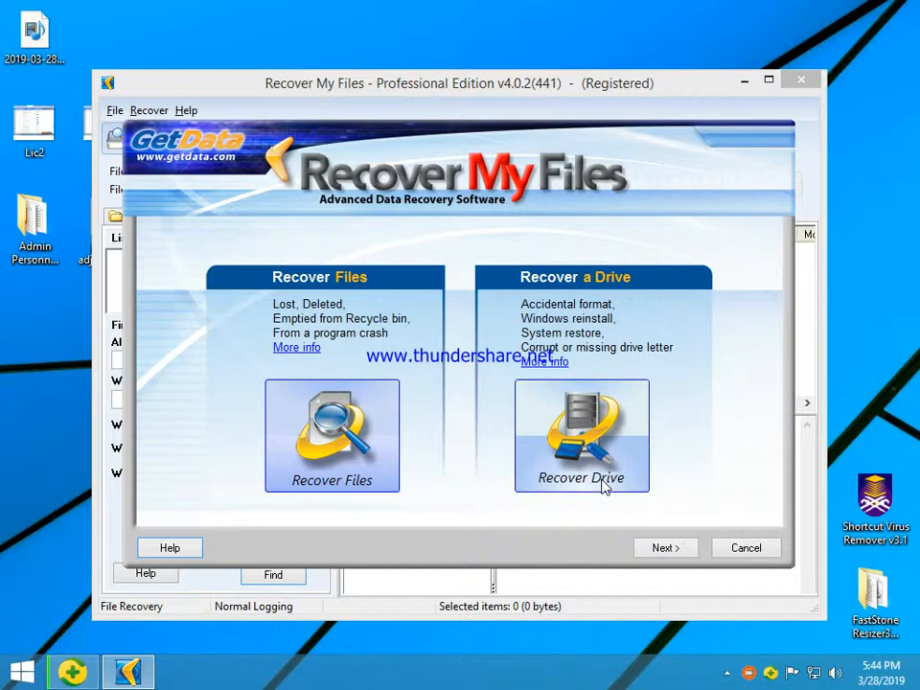
left_click(331, 474)
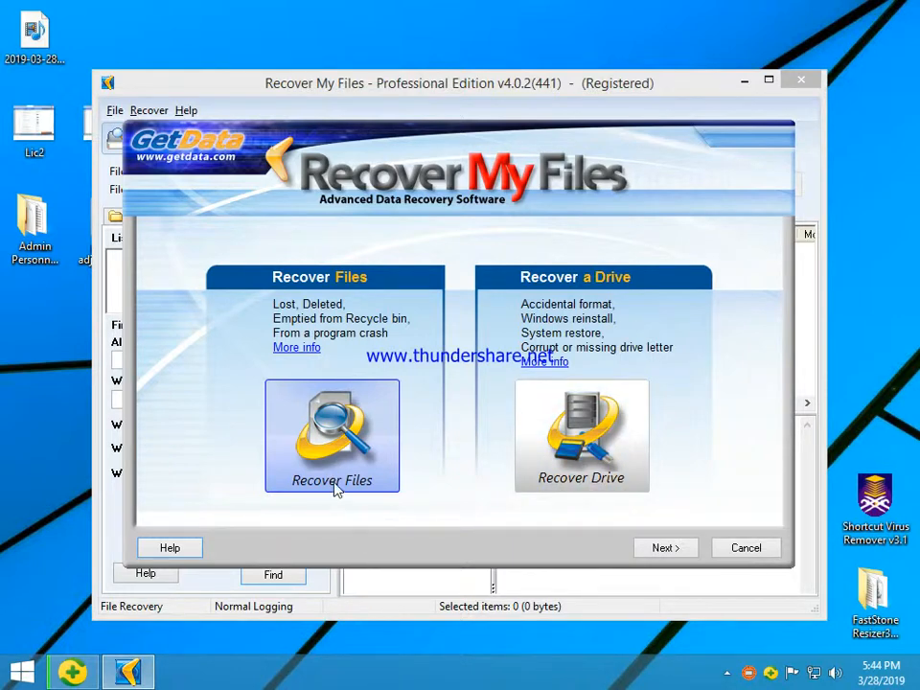
left_click(678, 553)
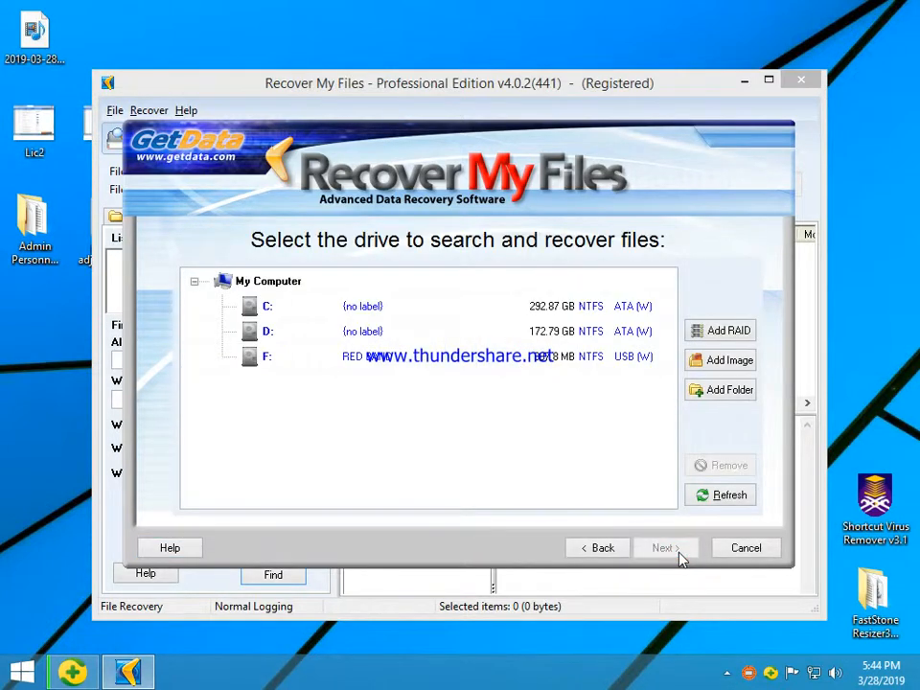
left_click(361, 370)
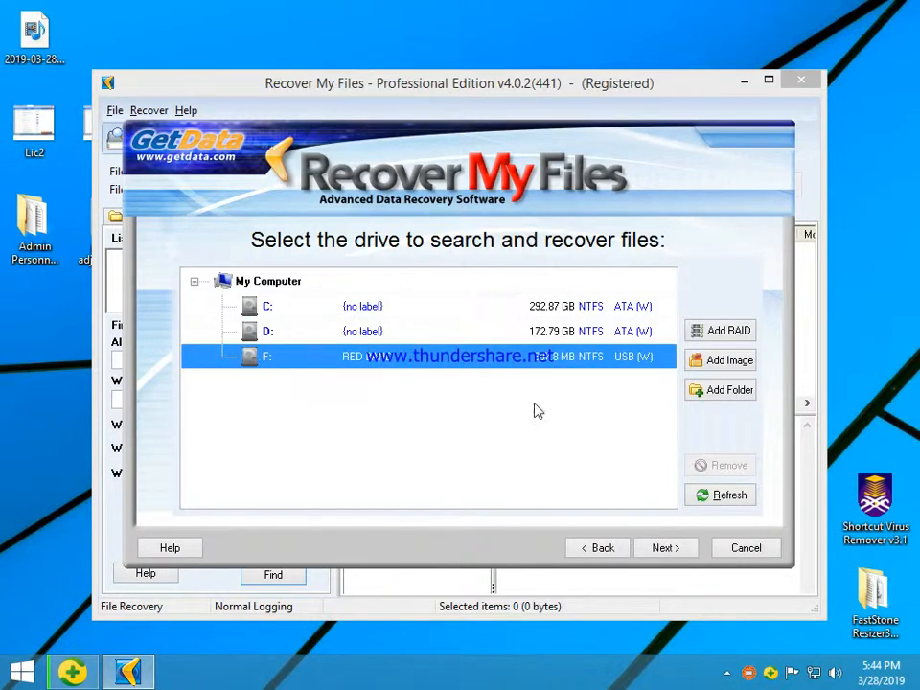
left_click(666, 550)
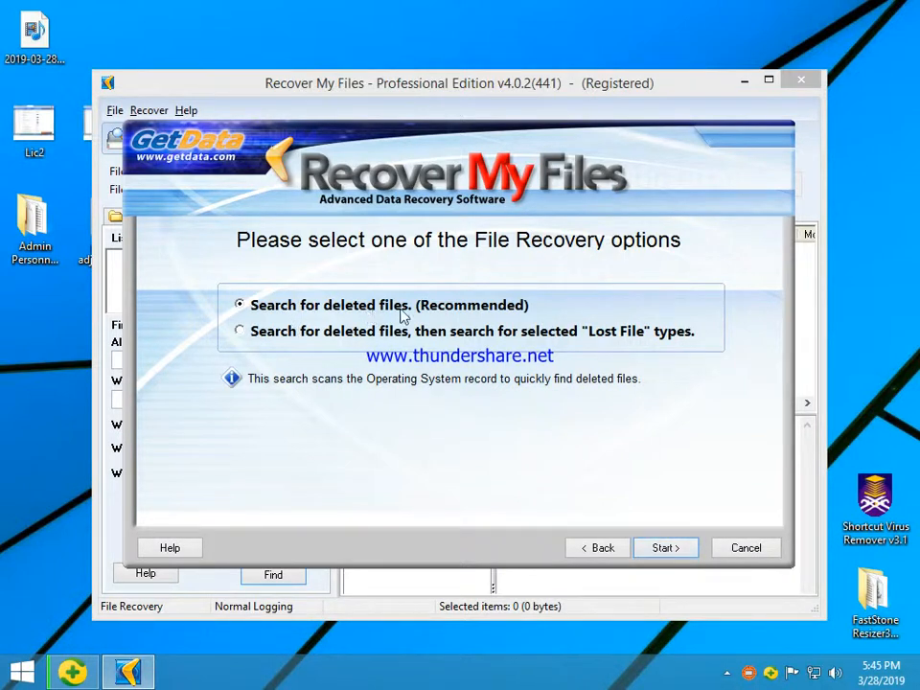
left_click(666, 551)
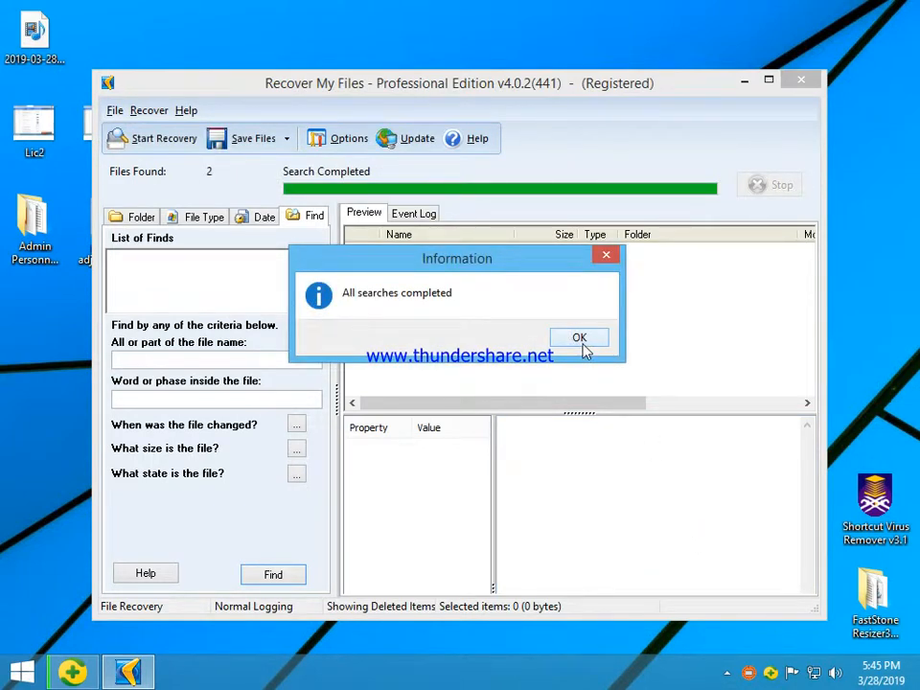
left_click(582, 346)
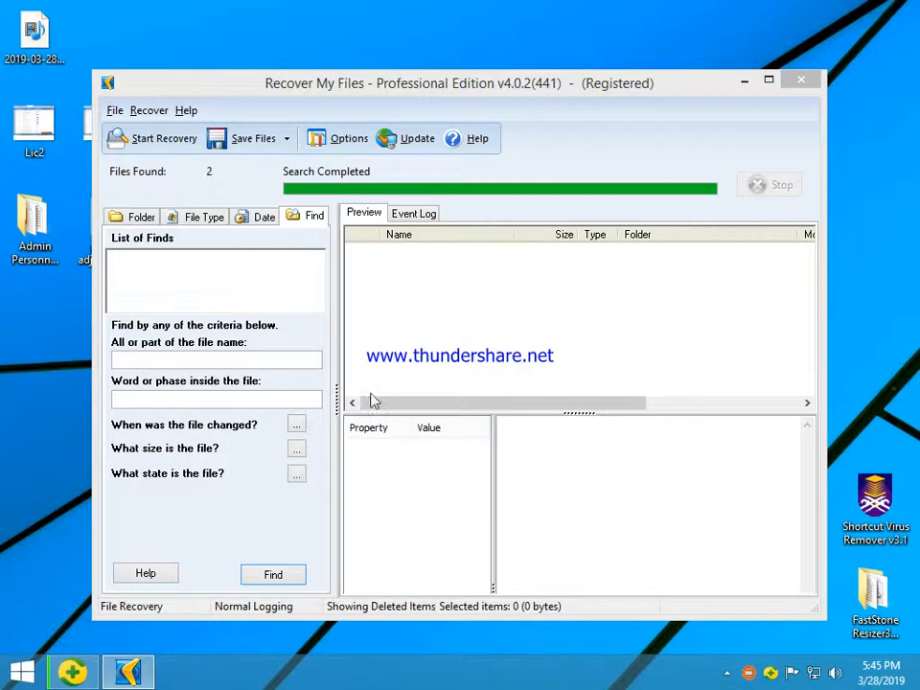
Mark the Root folder under F: for recovery, and review the event log, file types and preview list.
left_click(408, 214)
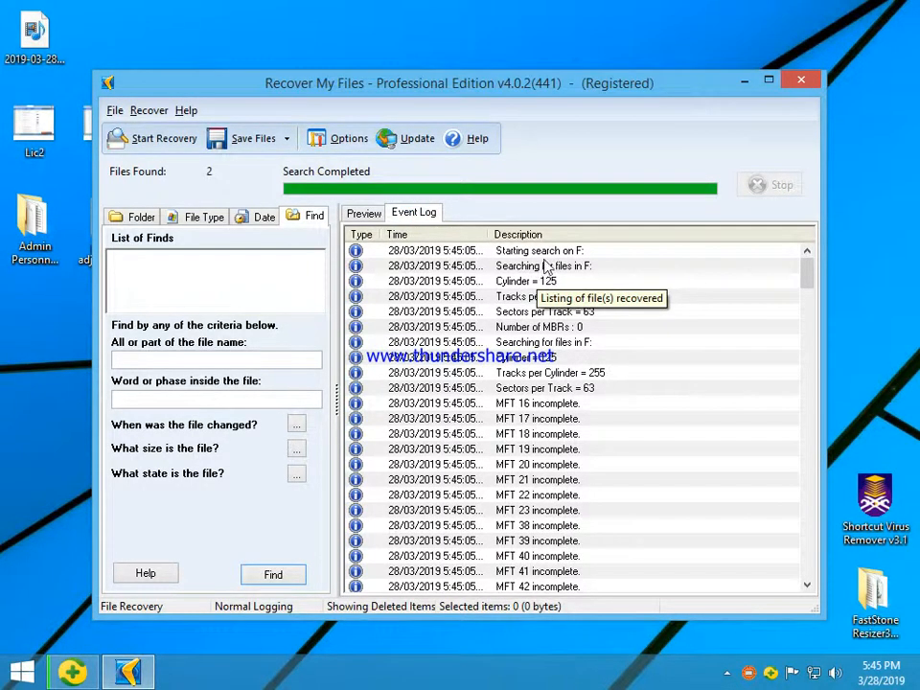
left_click(142, 216)
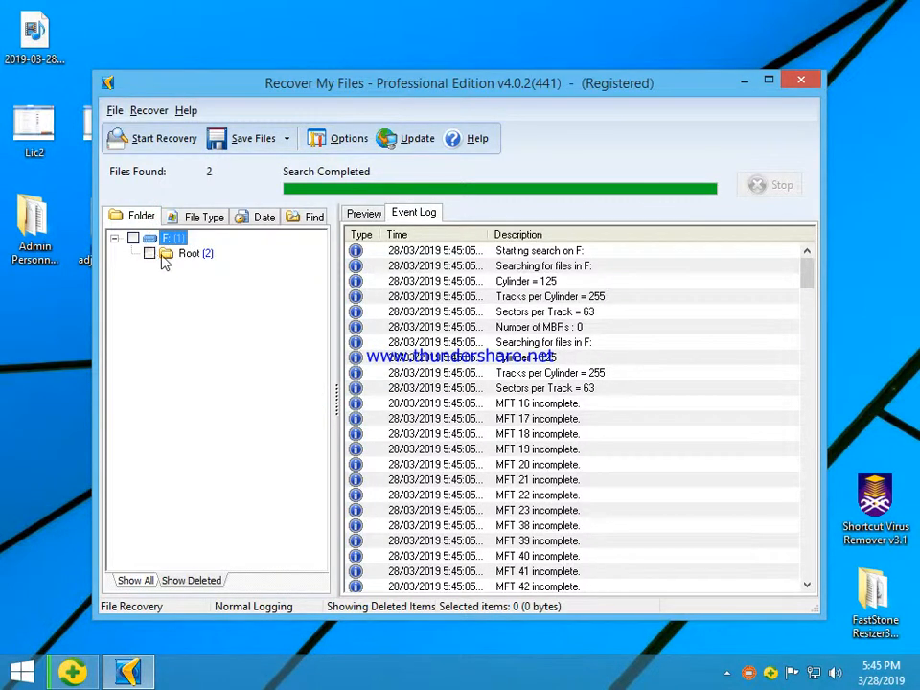
left_click(151, 255)
left_click(197, 216)
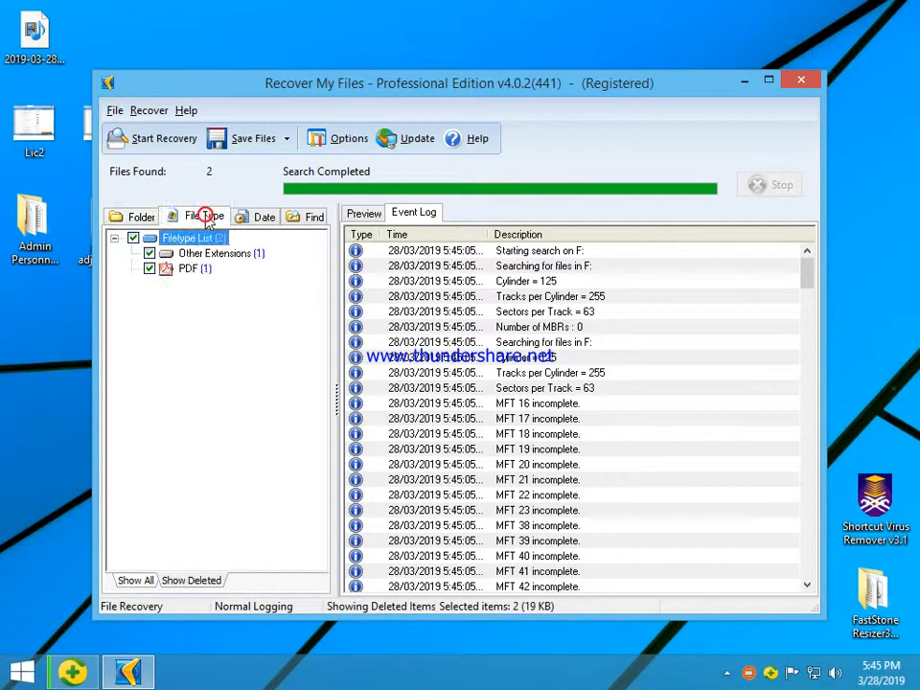
left_click(137, 215)
left_click(357, 214)
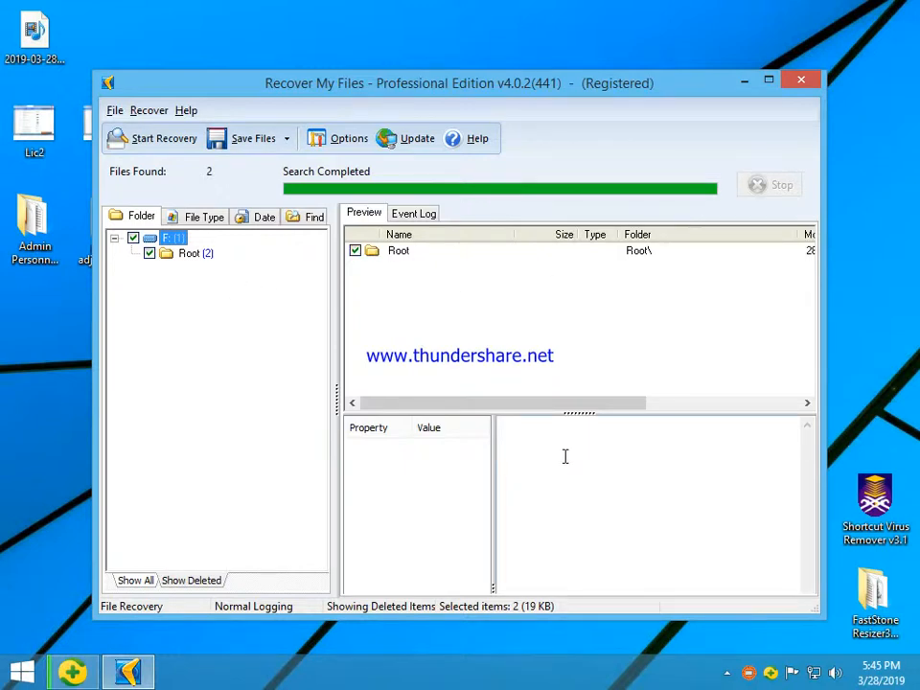
left_click_drag(608, 412, 733, 412)
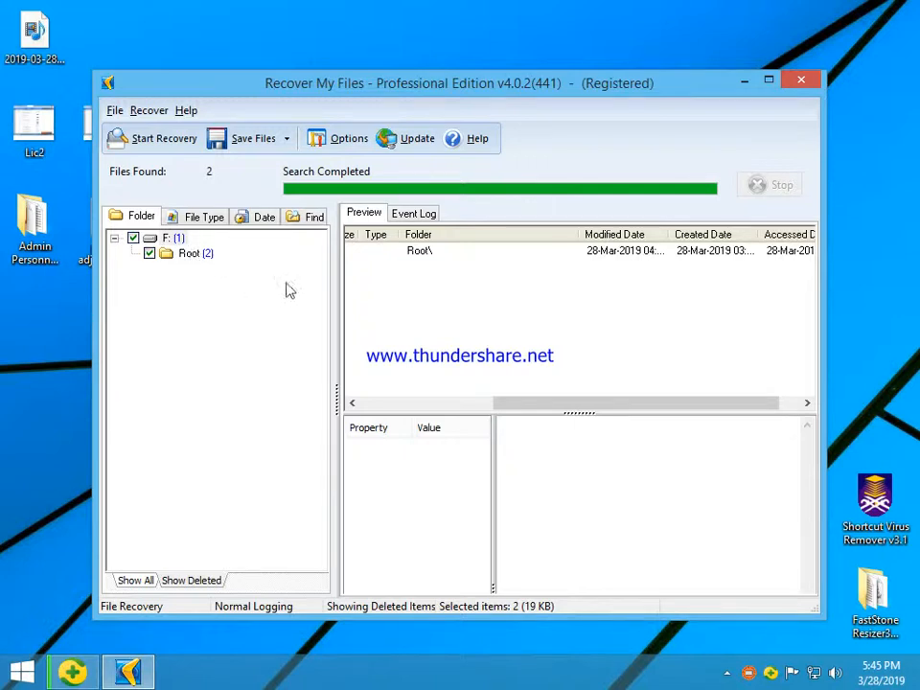
Save the marked PDF and its Zone.Identifier file to the Desktop with Save Files As, keeping the suggested names.
left_click(287, 139)
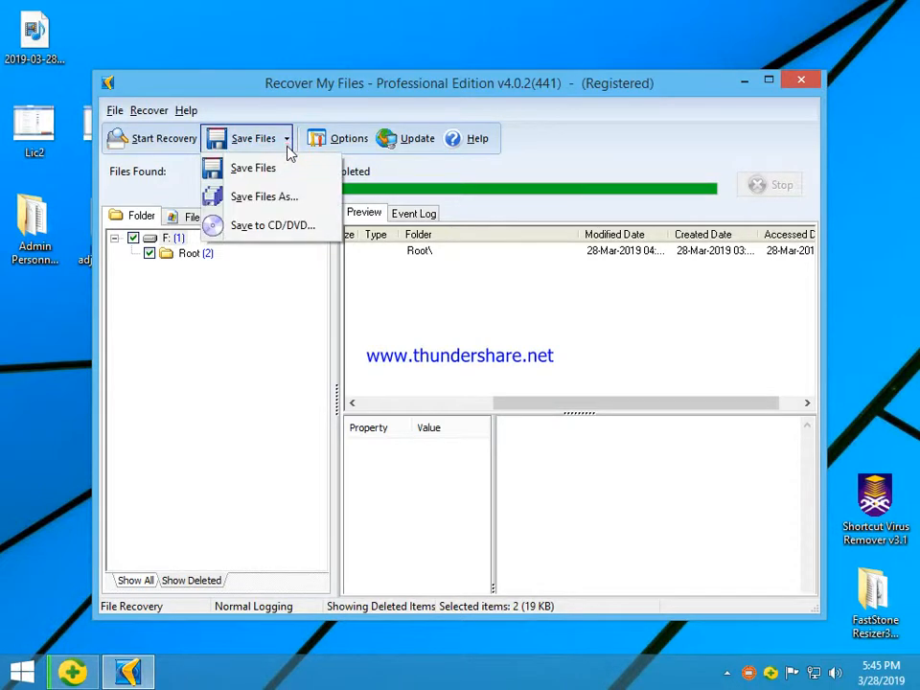
left_click(297, 199)
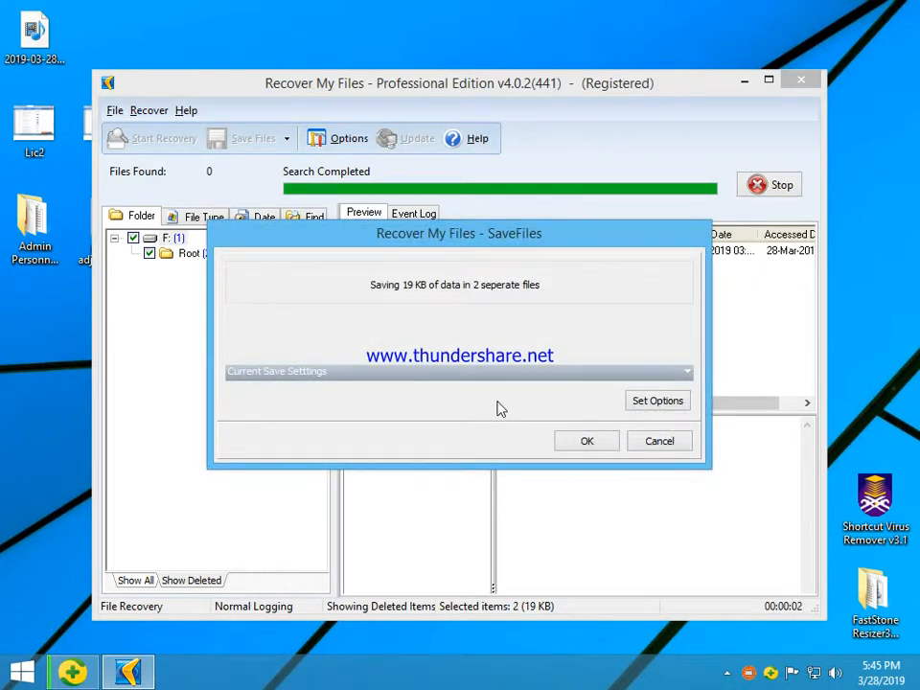
left_click(596, 449)
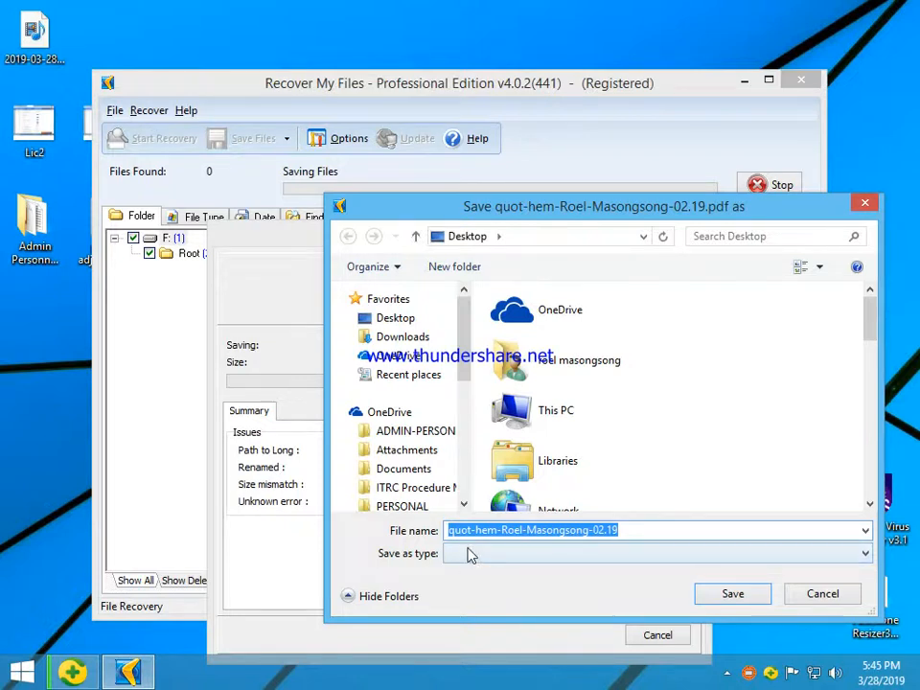
left_click(554, 530)
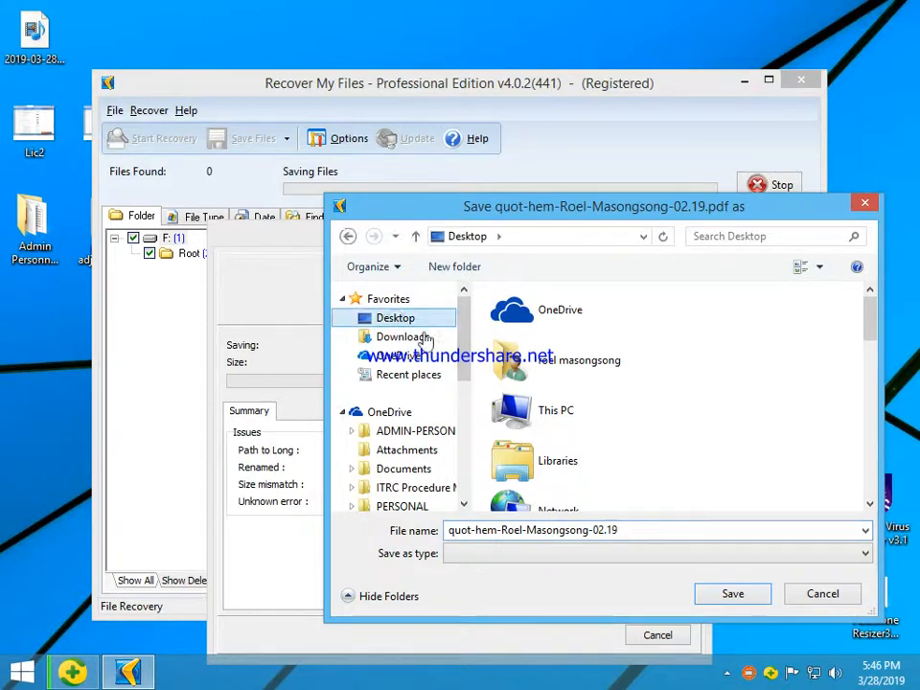
left_click(728, 599)
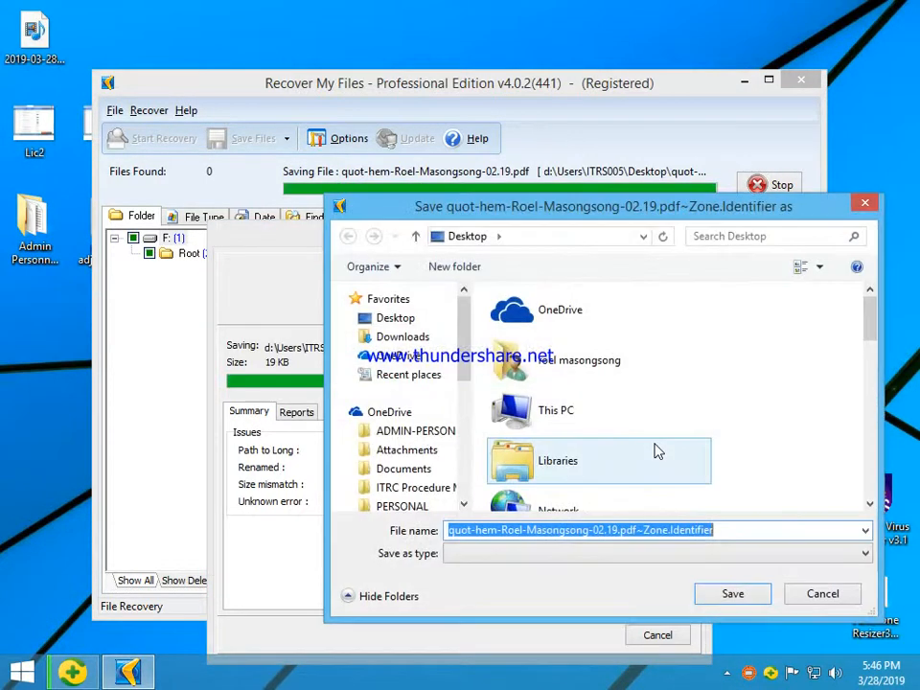
left_click(736, 598)
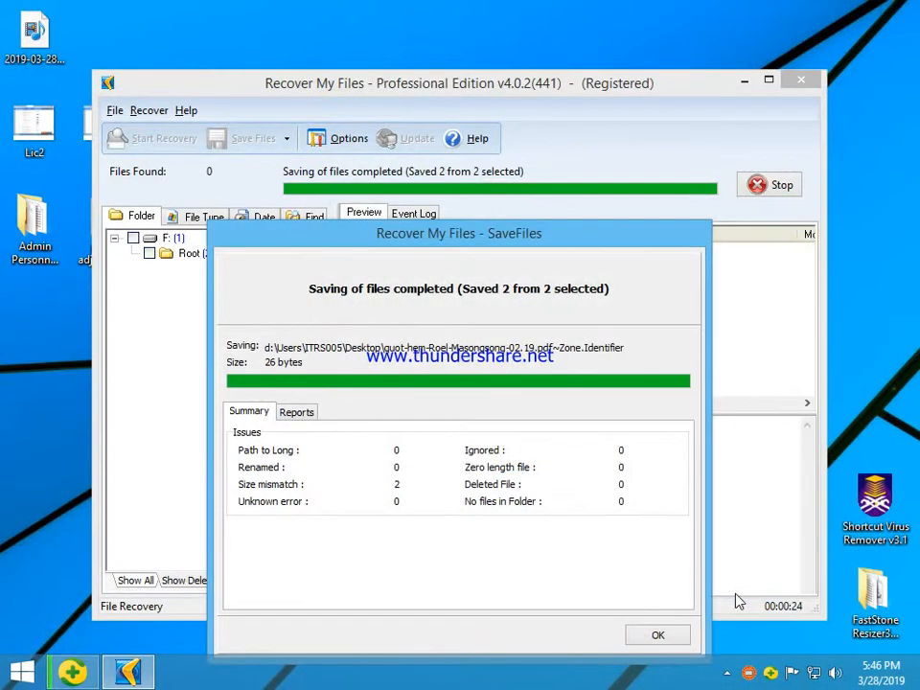
left_click(686, 637)
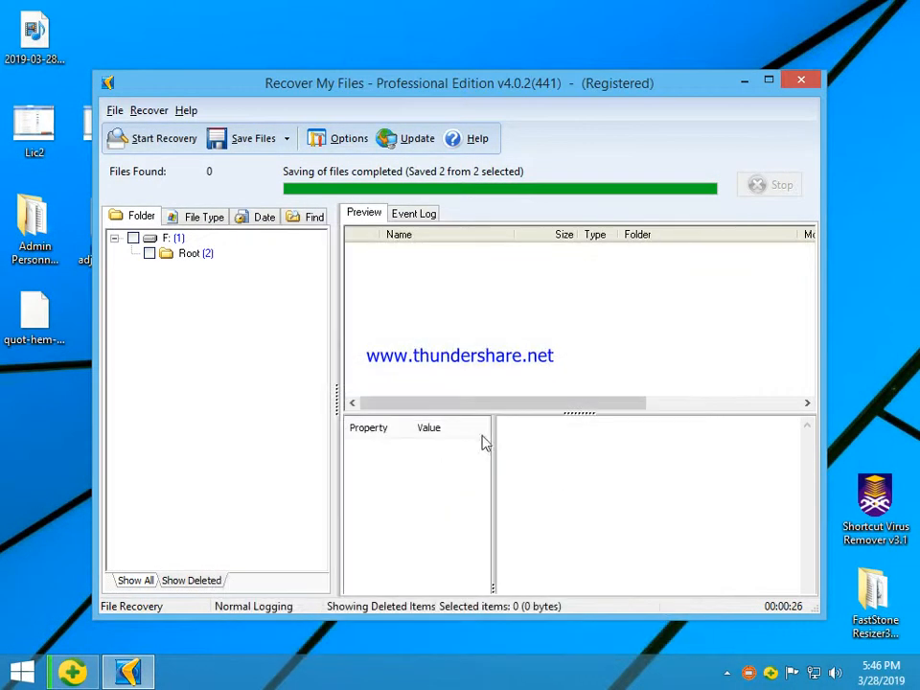
Close Recover My Files, discarding the search results, and move the recovered Zone.Identifier file toward the centre of the desktop.
left_click(796, 83)
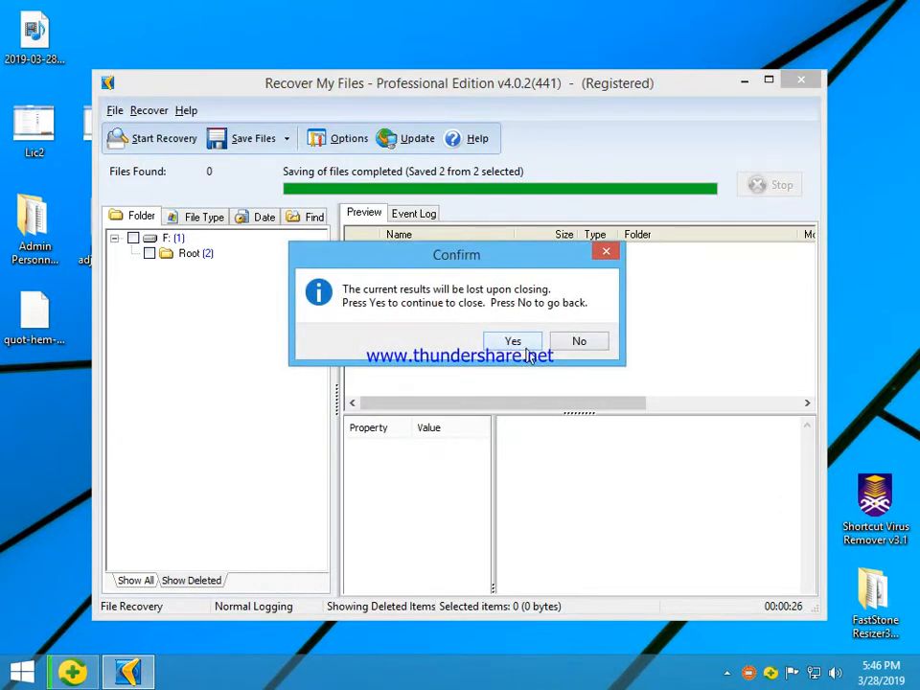
left_click(515, 342)
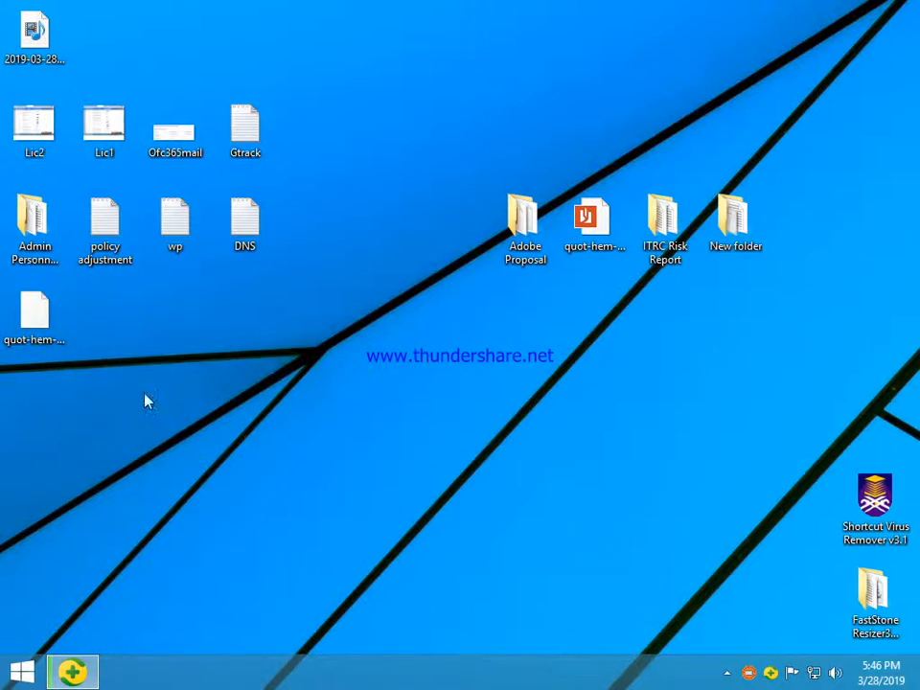
left_click(35, 317)
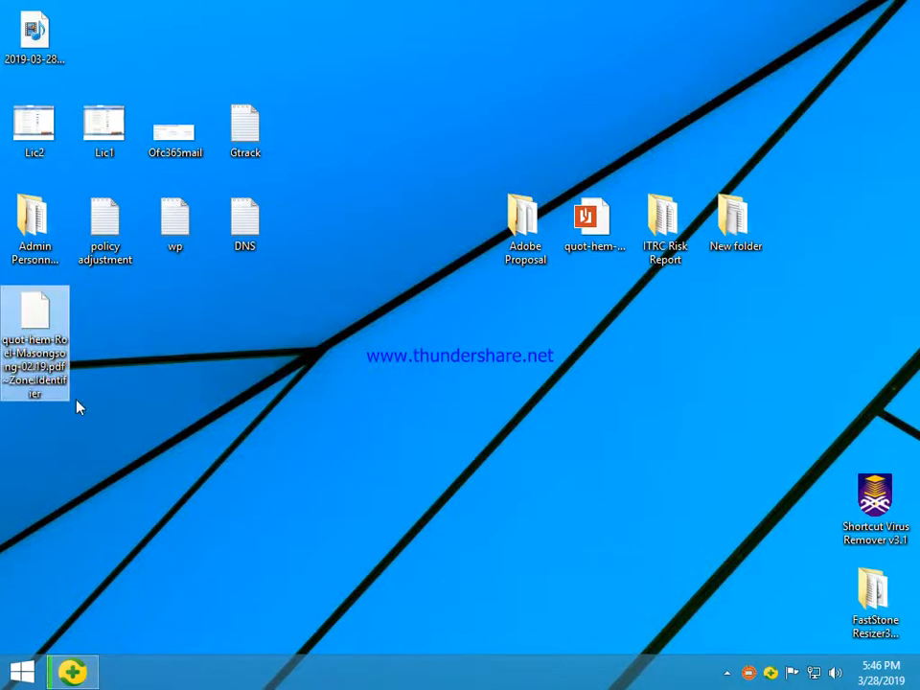
left_click_drag(42, 337, 374, 373)
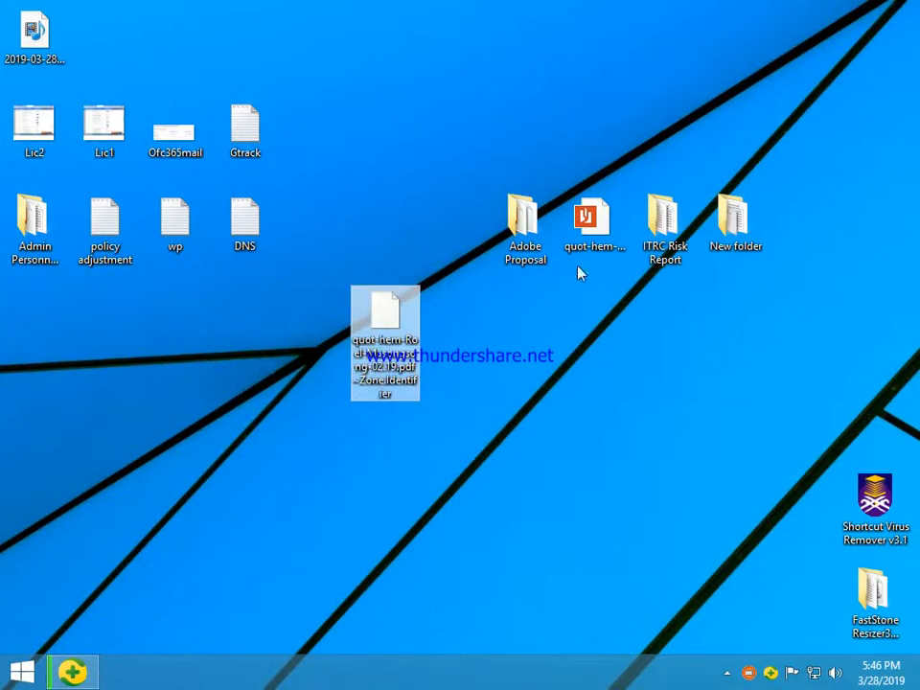
Place the recovered quotation PDF beside the Zone.Identifier file on the desktop, and check its contents in Reader before closing it.
left_click_drag(599, 233, 455, 323)
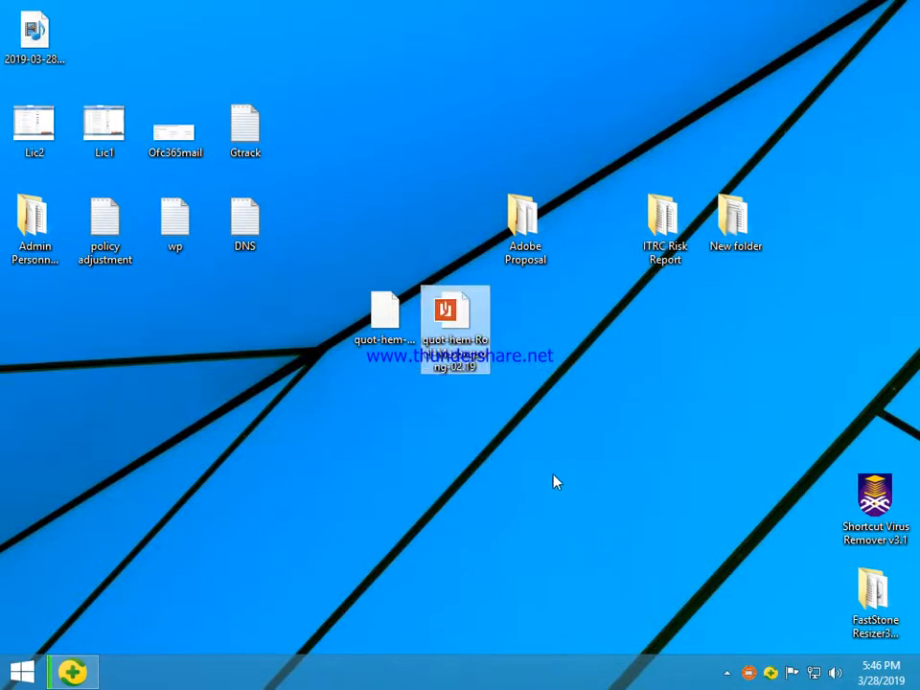
right_click(451, 349)
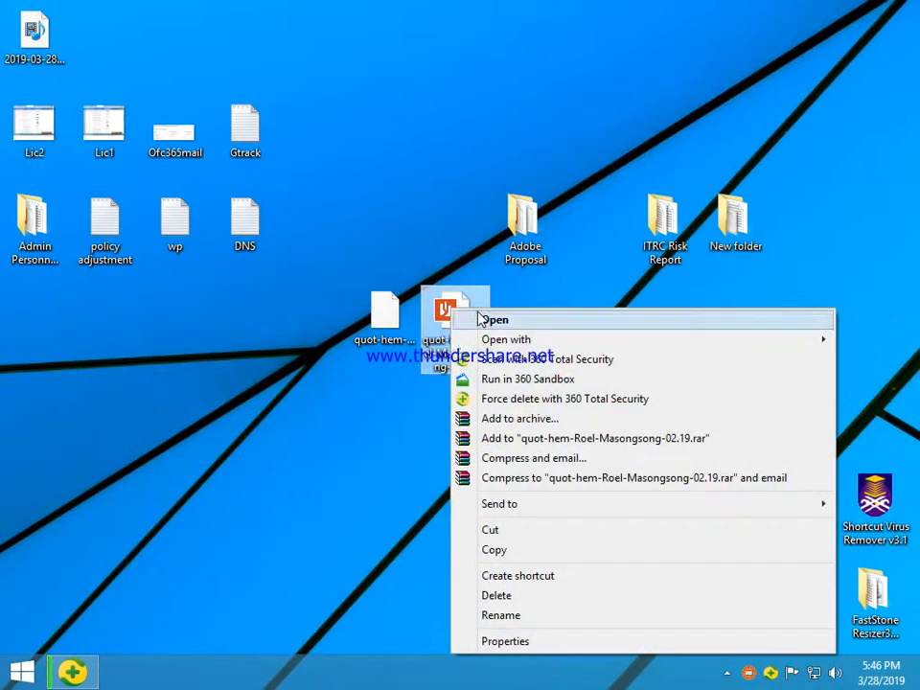
left_click(482, 320)
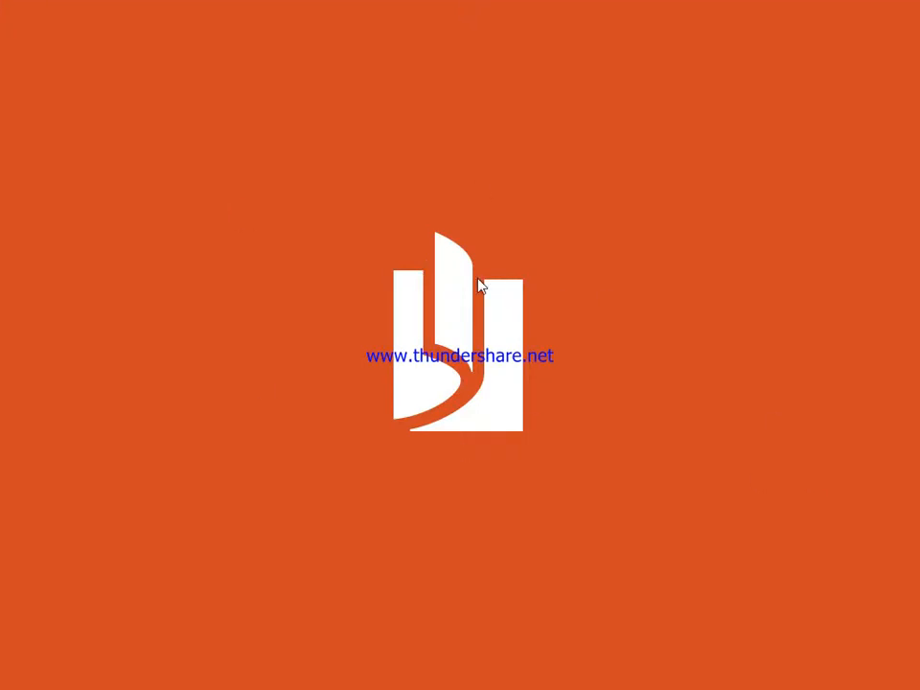
mouse_move(697, 7)
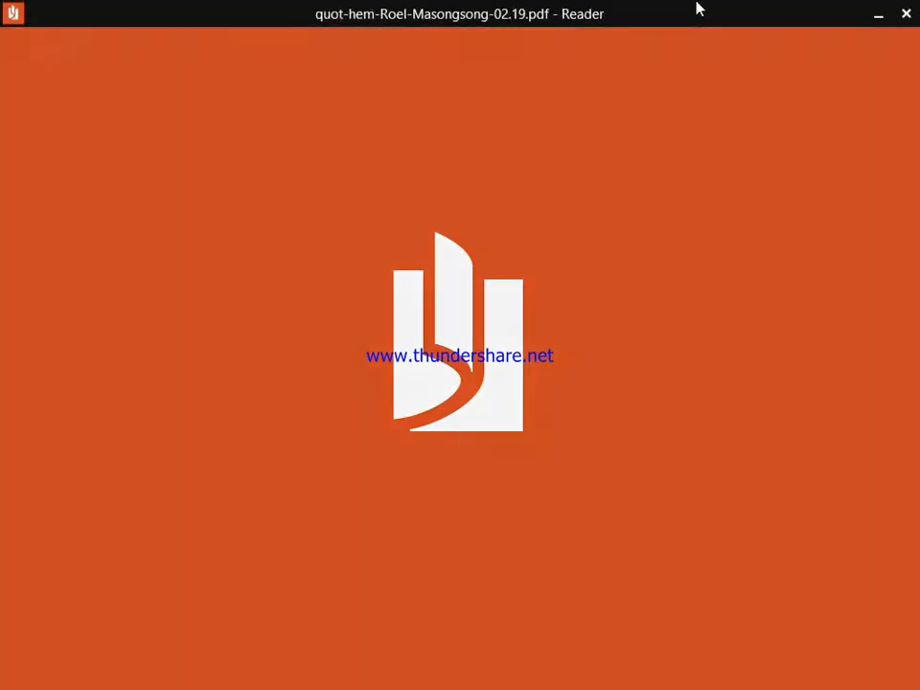
scroll(661, 526, "down", 3)
scroll(661, 526, "up", 3)
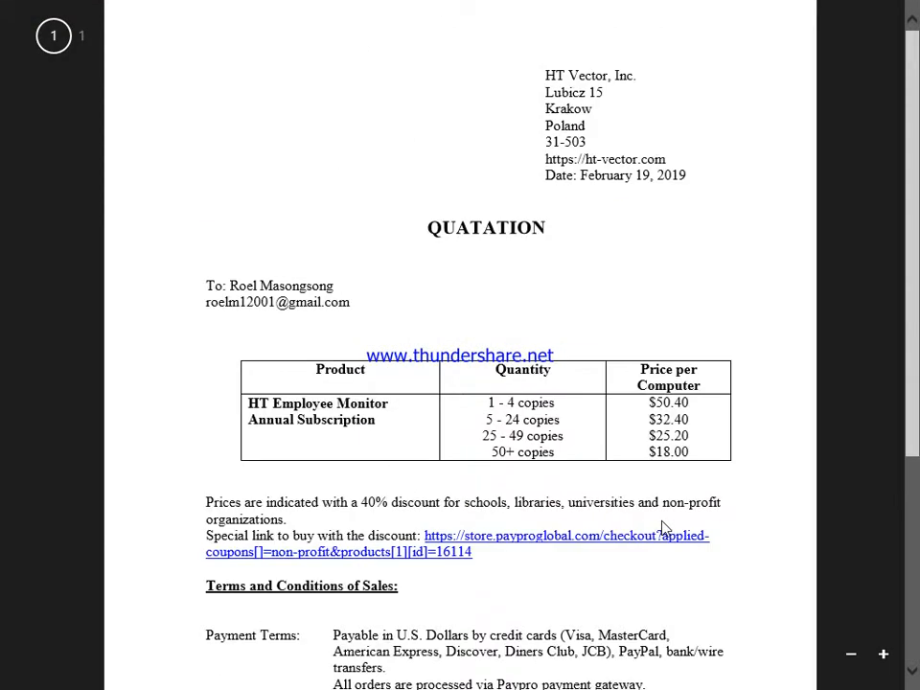
left_click(910, 12)
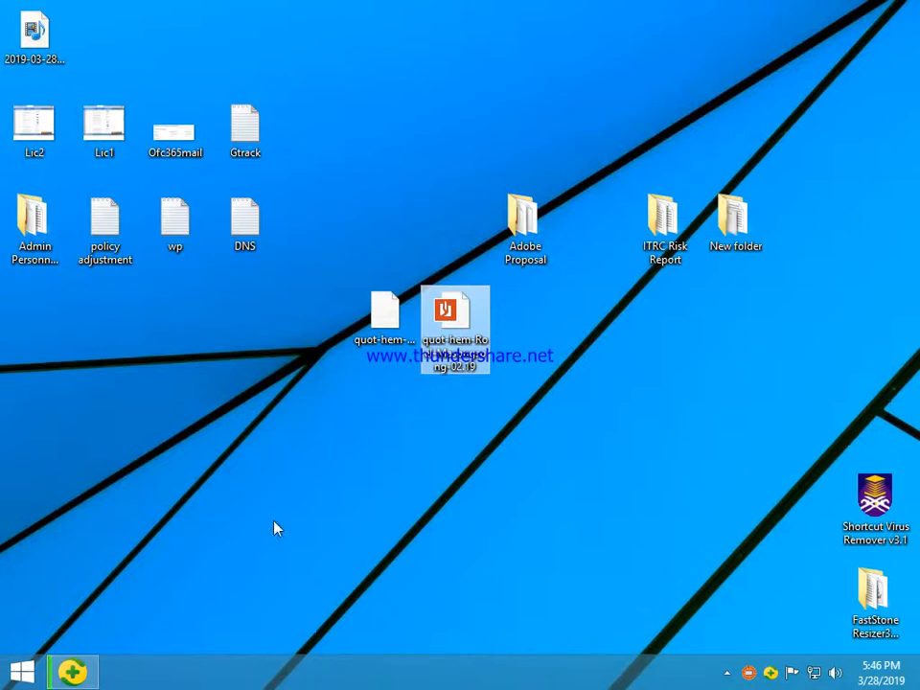
left_click(25, 667)
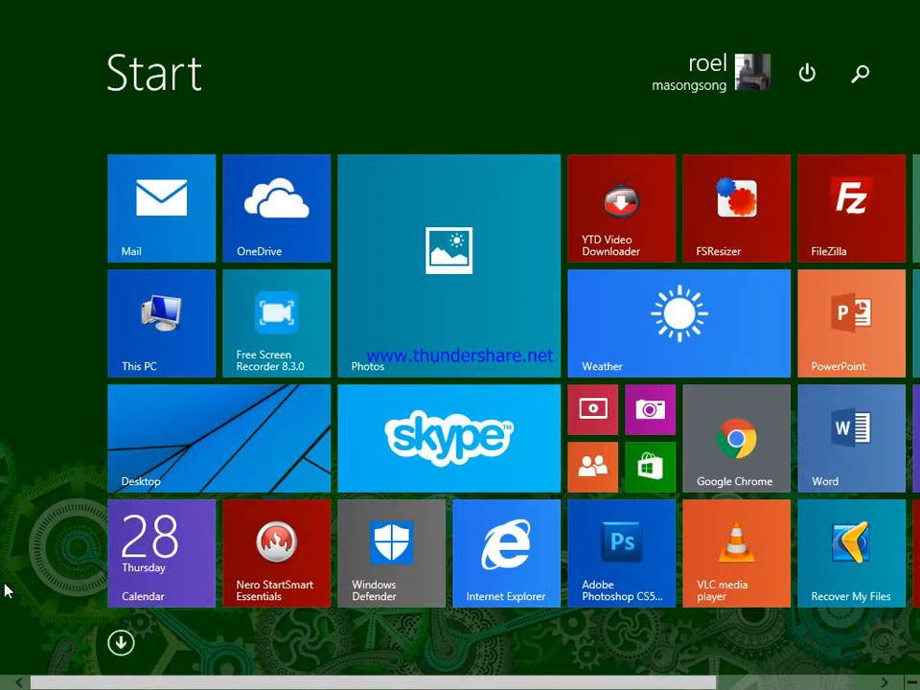
key("super")
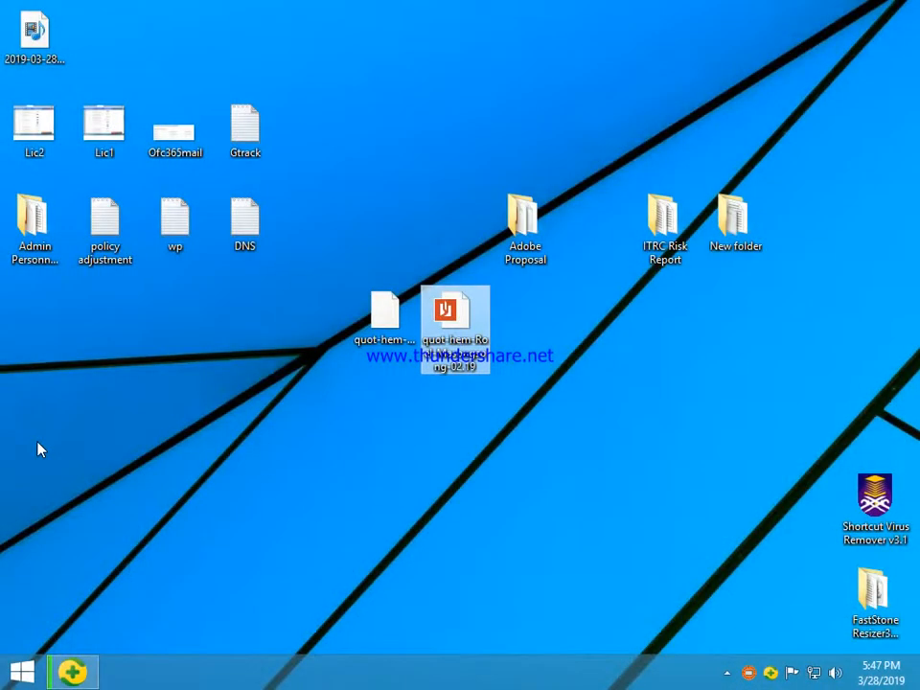